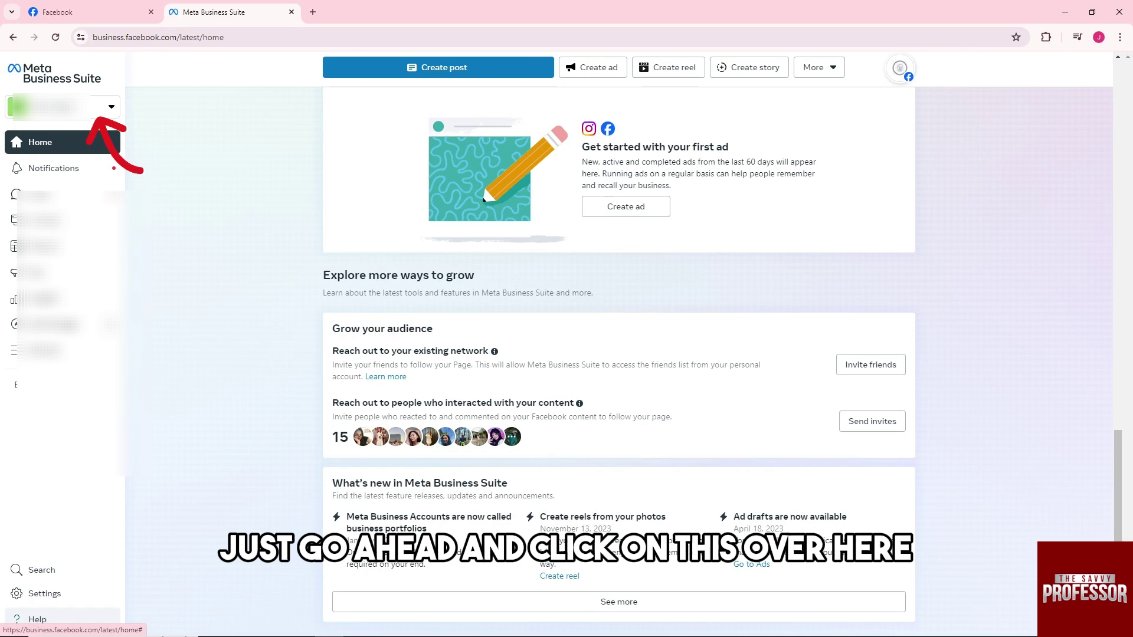
Open the business account dropdown to list the available business portfolios.
left_click(108, 107)
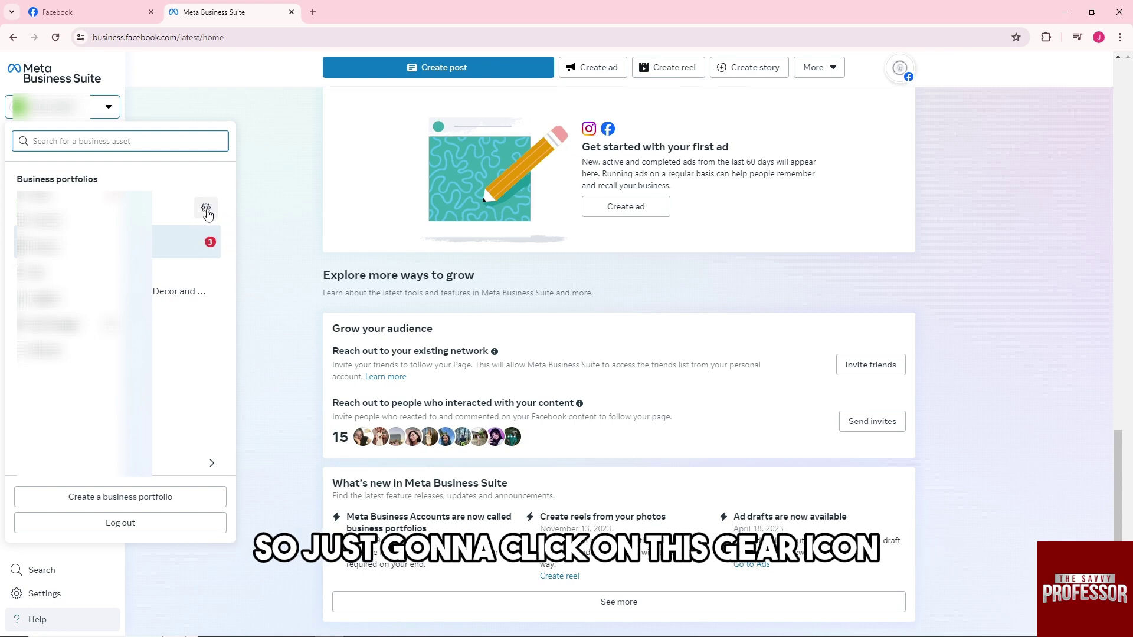
Open the portfolio's settings and view its Pages under Accounts.
left_click(205, 211)
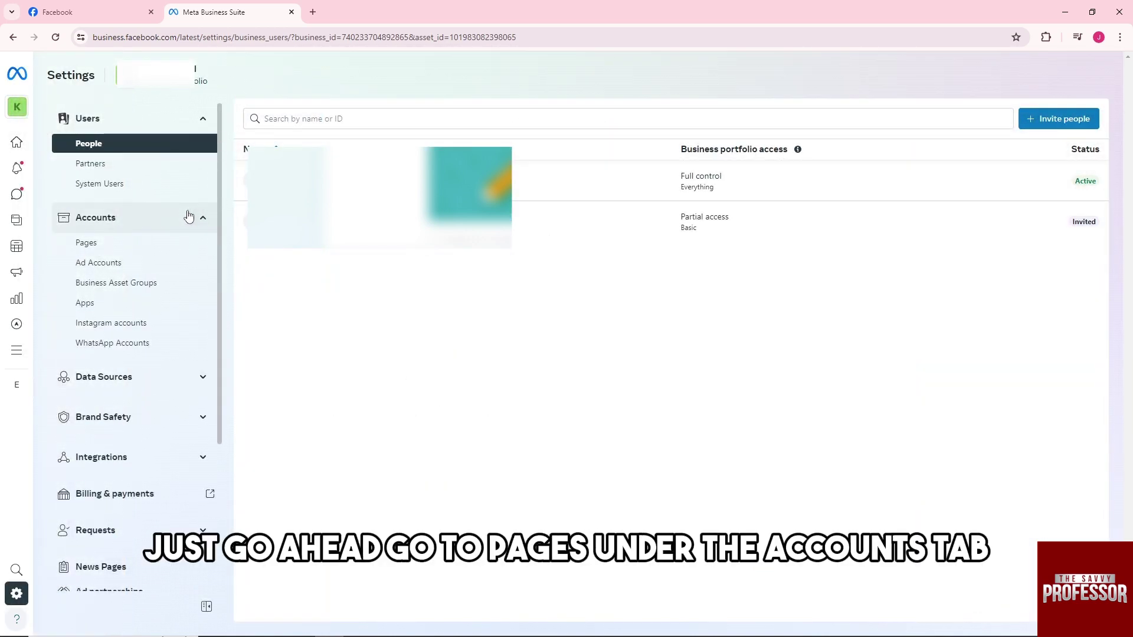
left_click(94, 247)
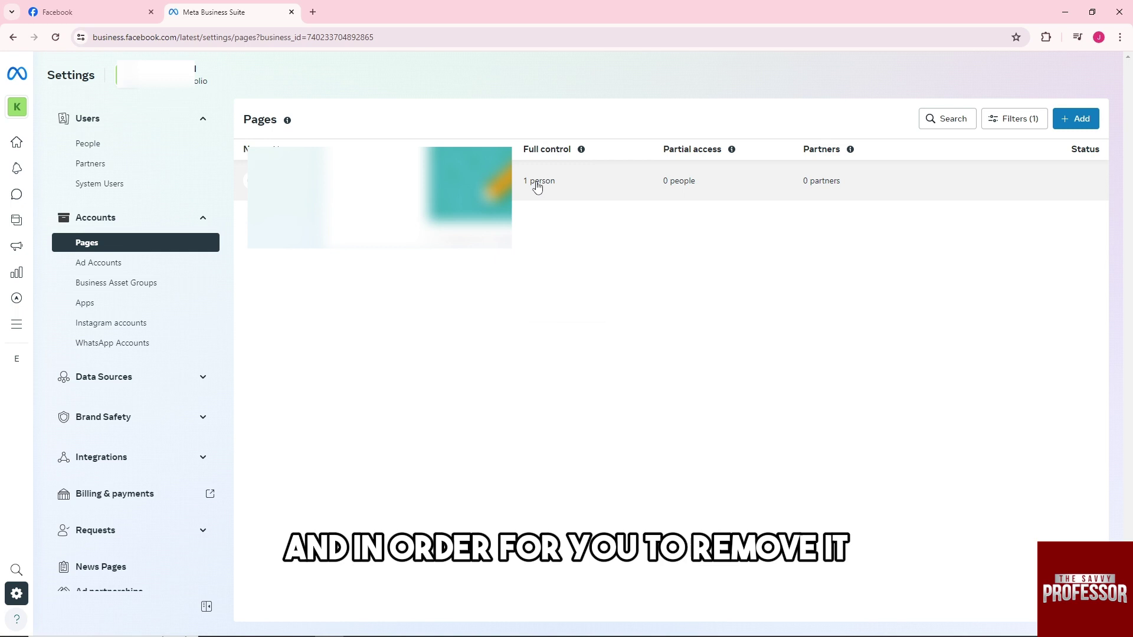
Select the Facebook Page and choose Remove from business portfolio from its actions menu.
left_click(536, 187)
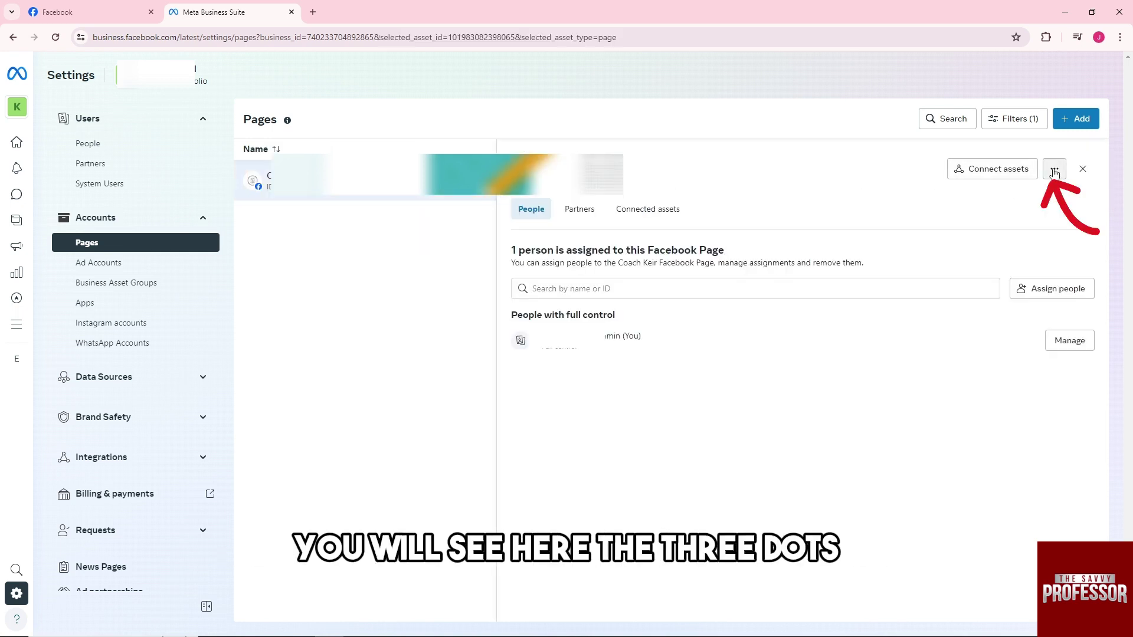
left_click(1055, 174)
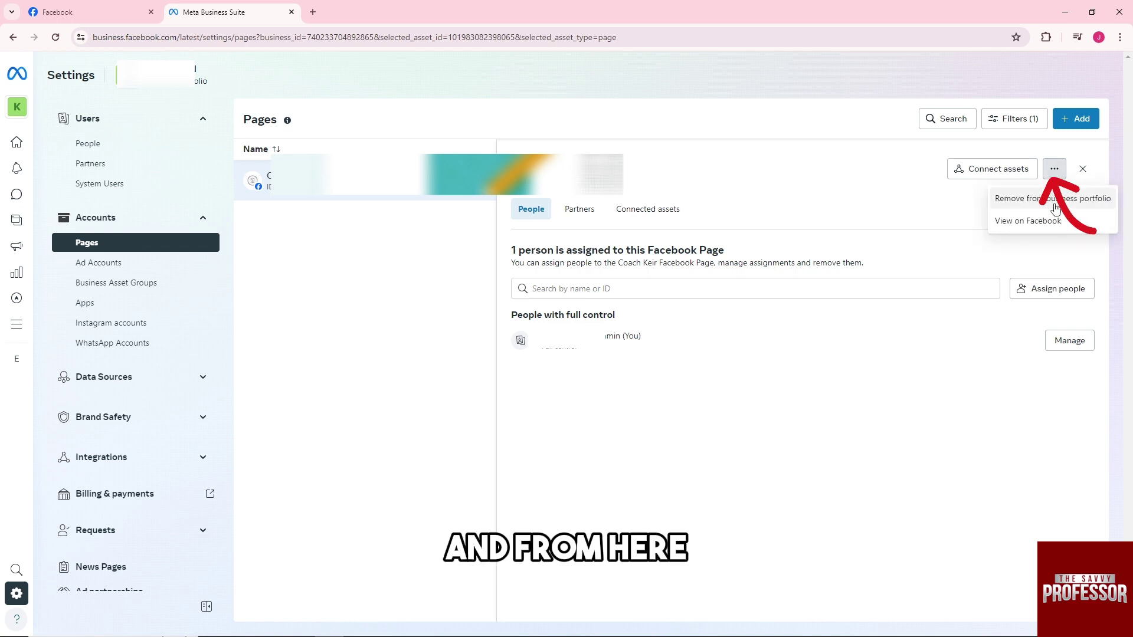
left_click(1025, 201)
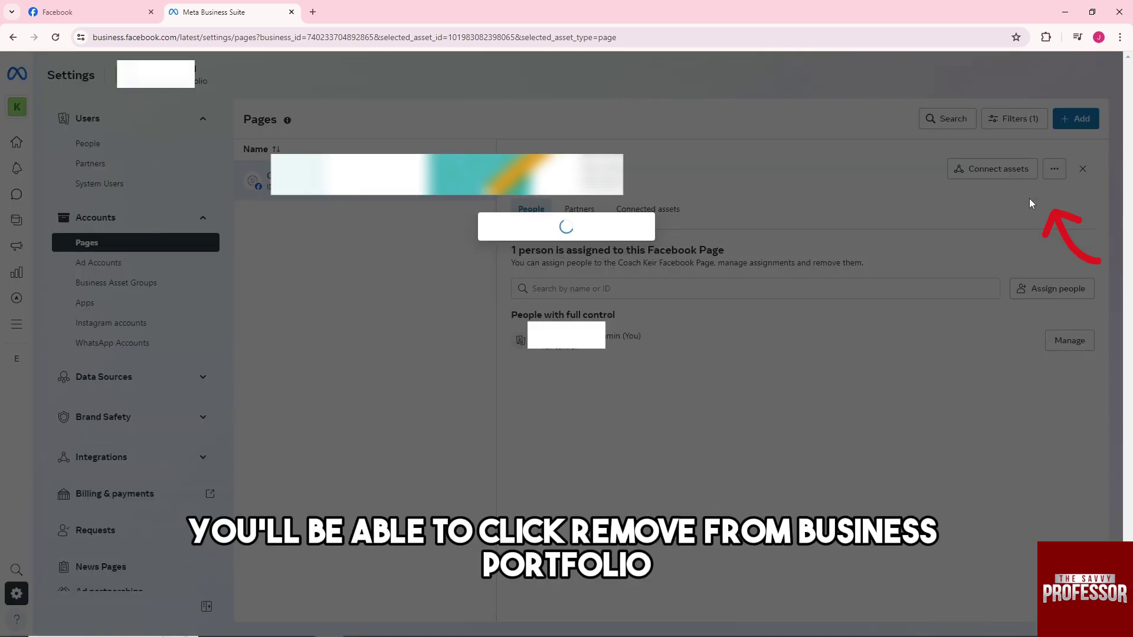